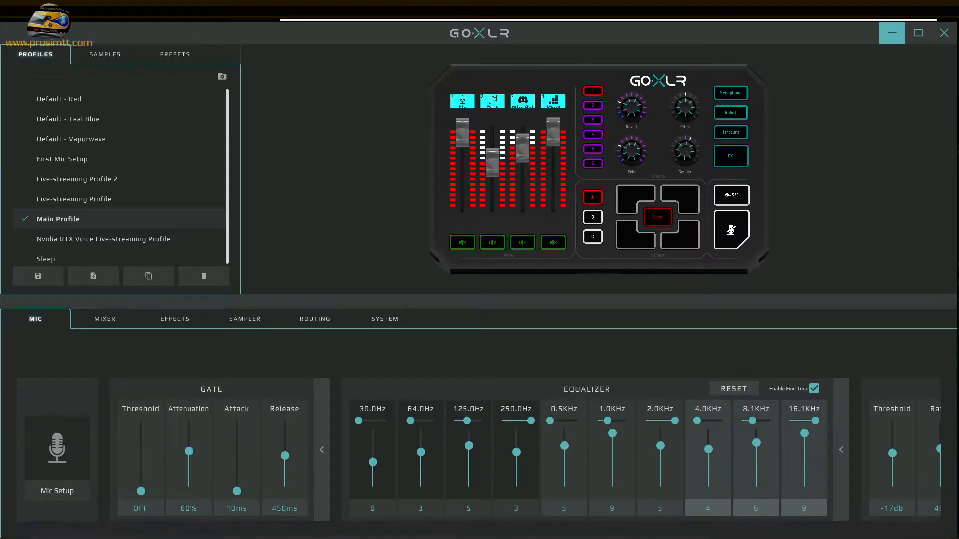
Enable the mic noise gate at a -35 dB threshold and minimize GoXLR to reveal OBS
left_click_drag(140, 492, 138, 471)
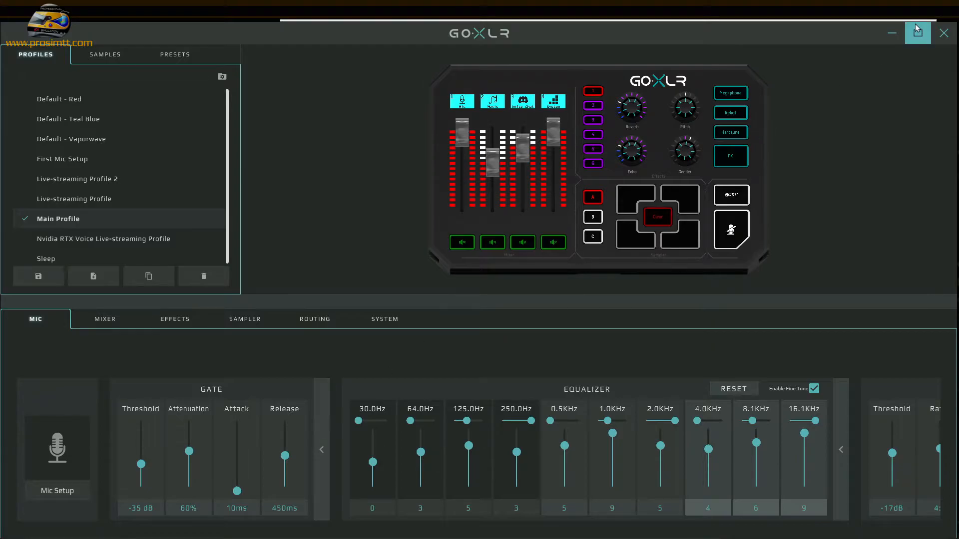
left_click(891, 33)
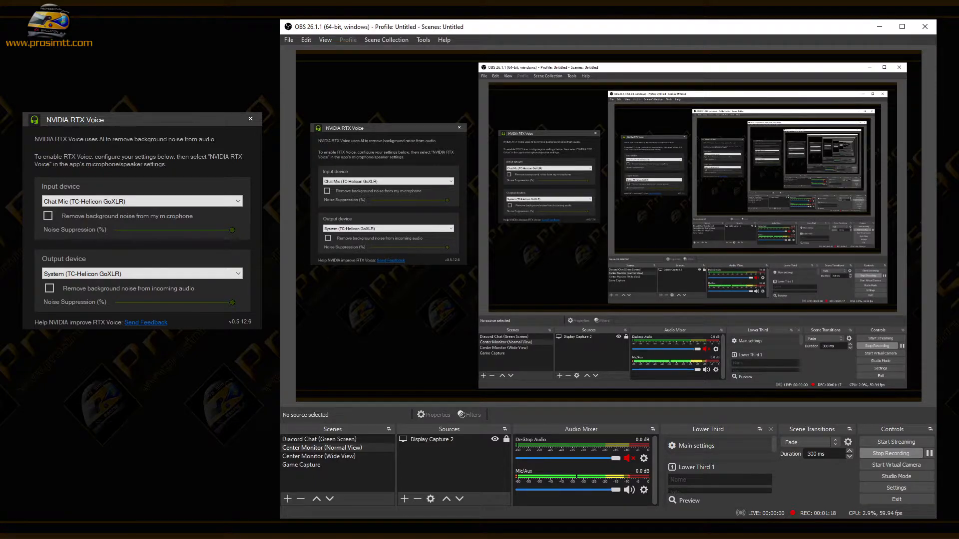
Restore GoXLR from the taskbar and raise the gate attenuation to 100%
left_click(325, 529)
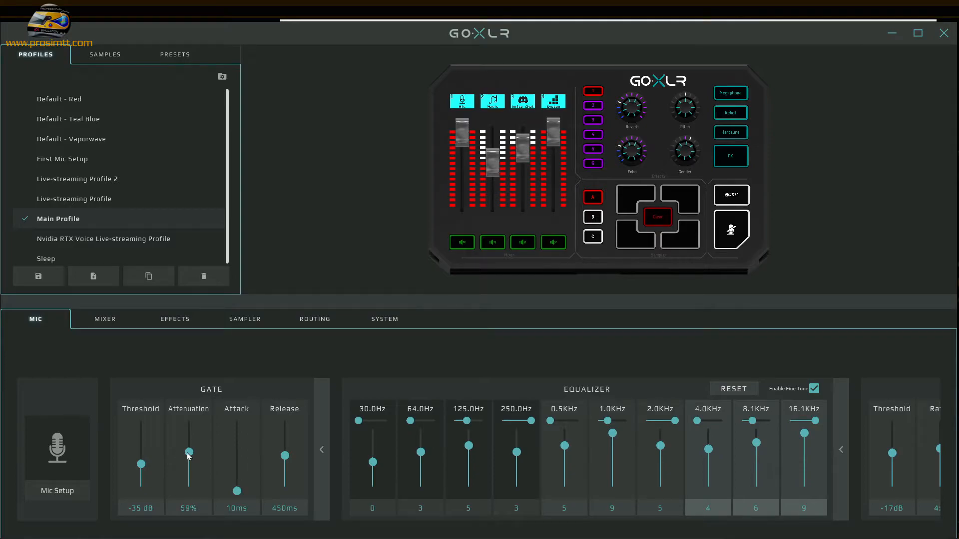
left_click_drag(188, 455, 188, 428)
Watch the OBS Mic/Aux meter, then lower GoXLR's gate attenuation to about 61%
left_click(891, 33)
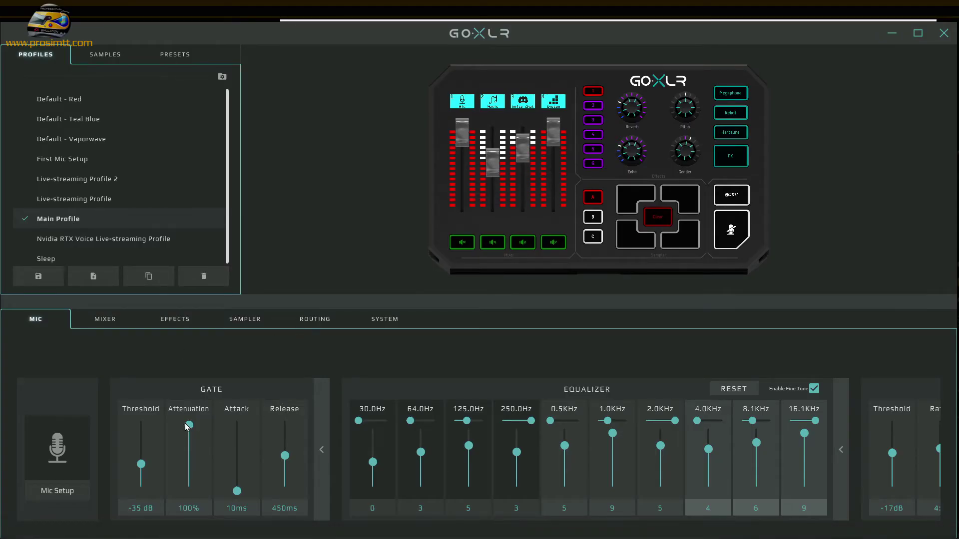
left_click_drag(189, 425, 186, 454)
Enter exactly 60% for the gate attenuation, keeping the -35 dB threshold, and return to OBS
left_click(185, 509)
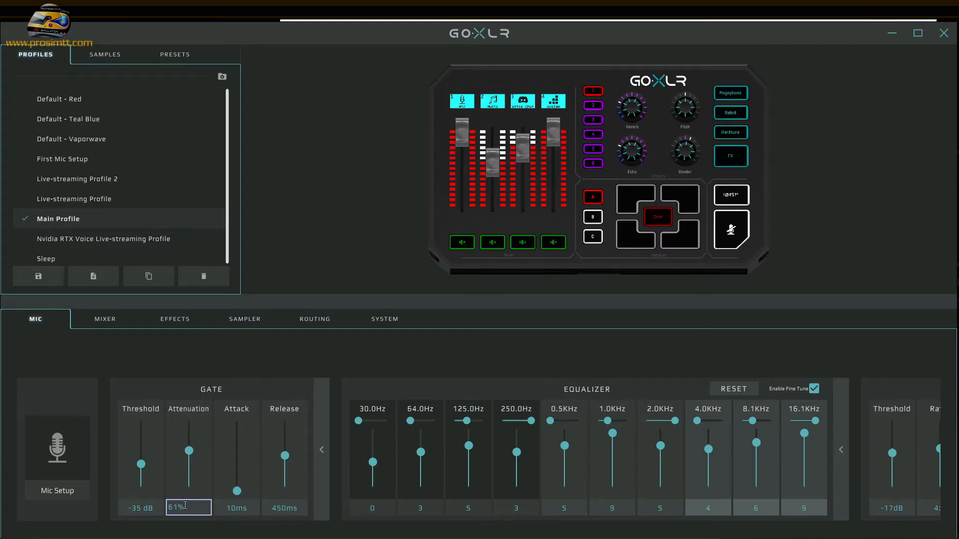
left_click_drag(177, 508, 168, 508)
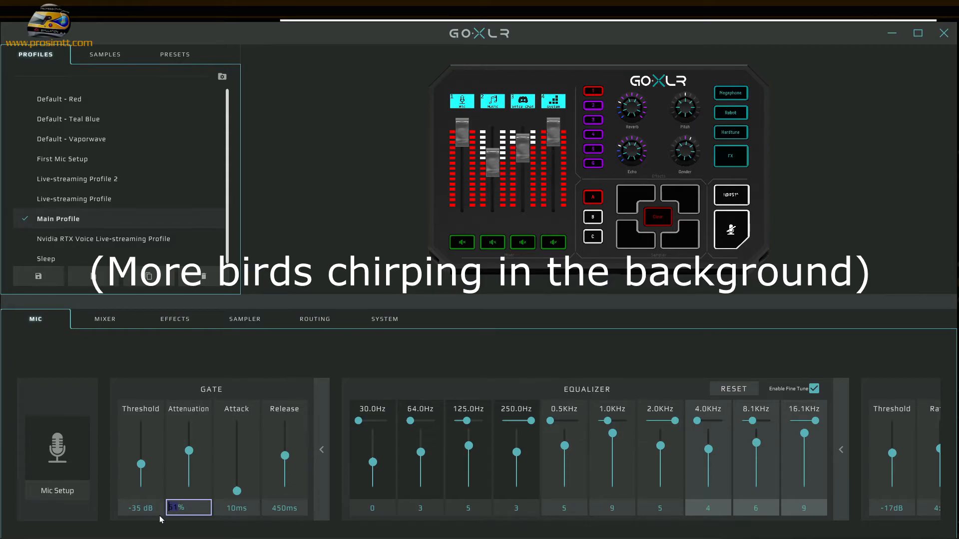
type("60")
key("Return")
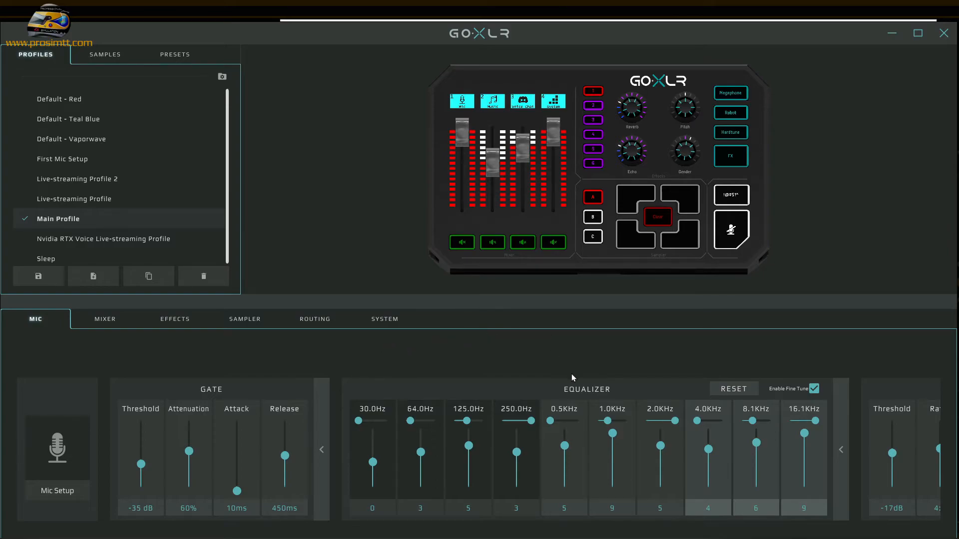
left_click(890, 42)
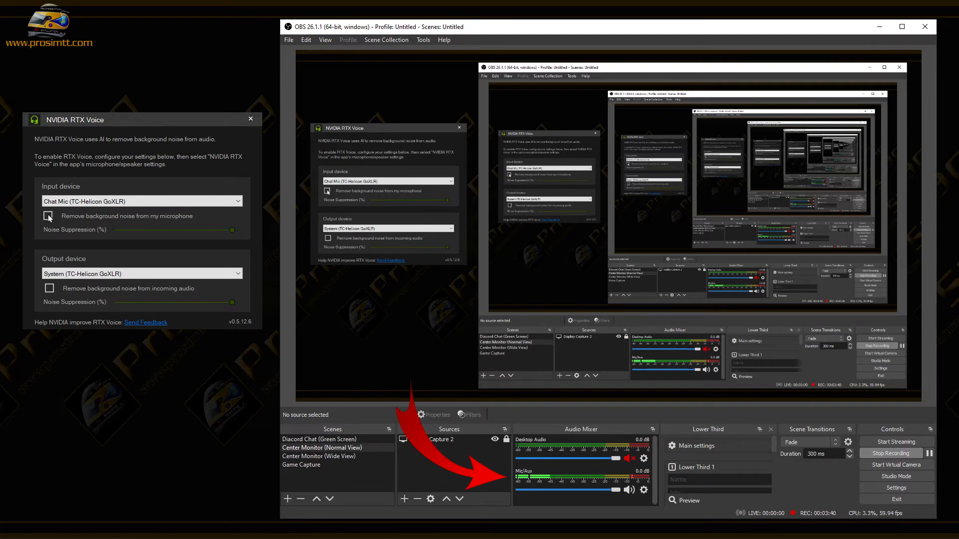
Enable 'Remove background noise from my microphone' for the Chat Mic input
left_click(47, 216)
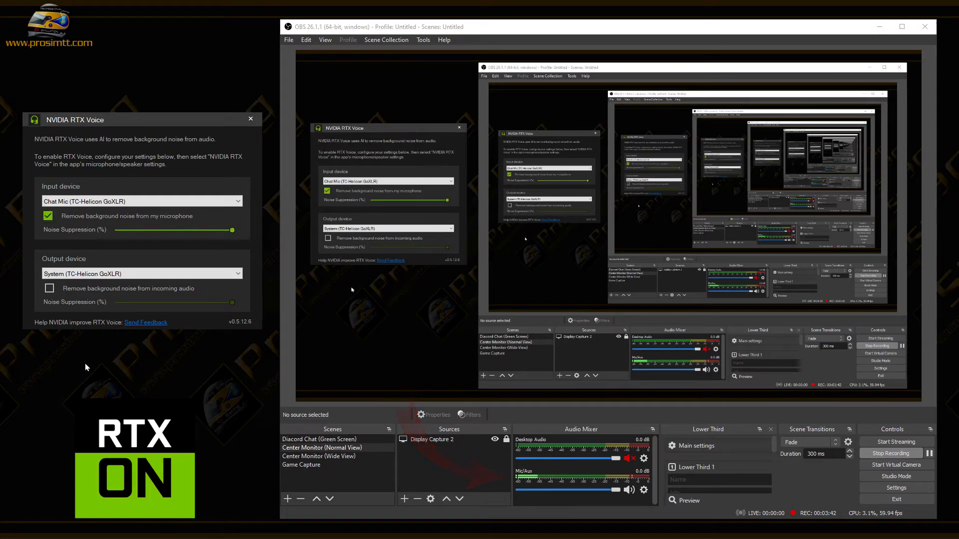